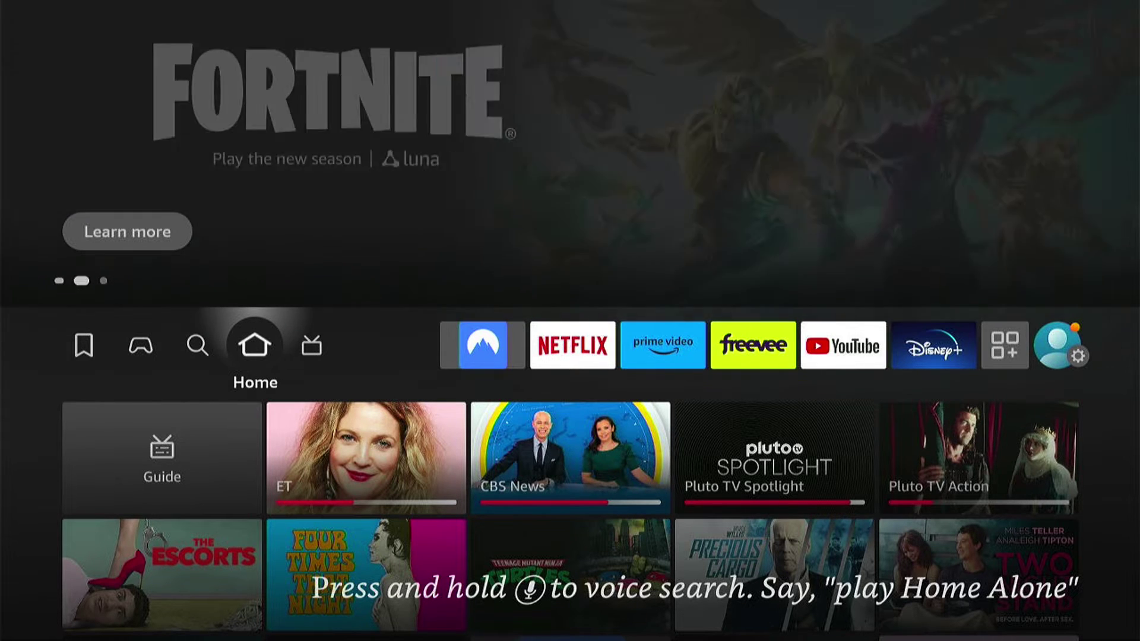
Go to the Settings gear and open the Applications settings.
key("Right")
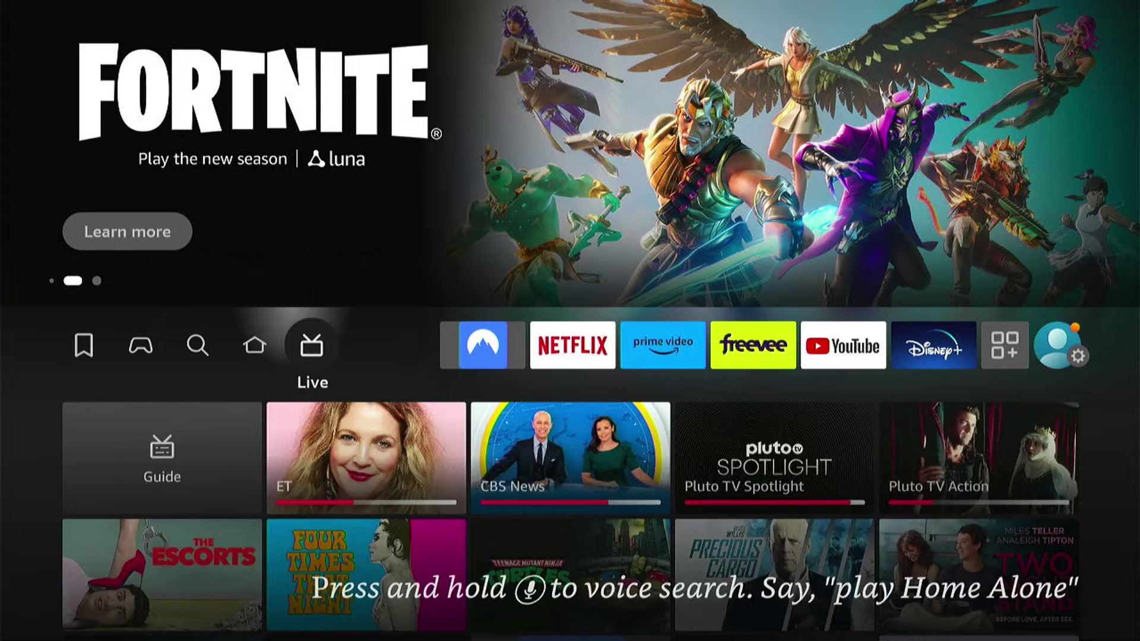
key("Right")
key("Right")
key("Right")
key("Right")
key("Right")
key("Right")
key("Right")
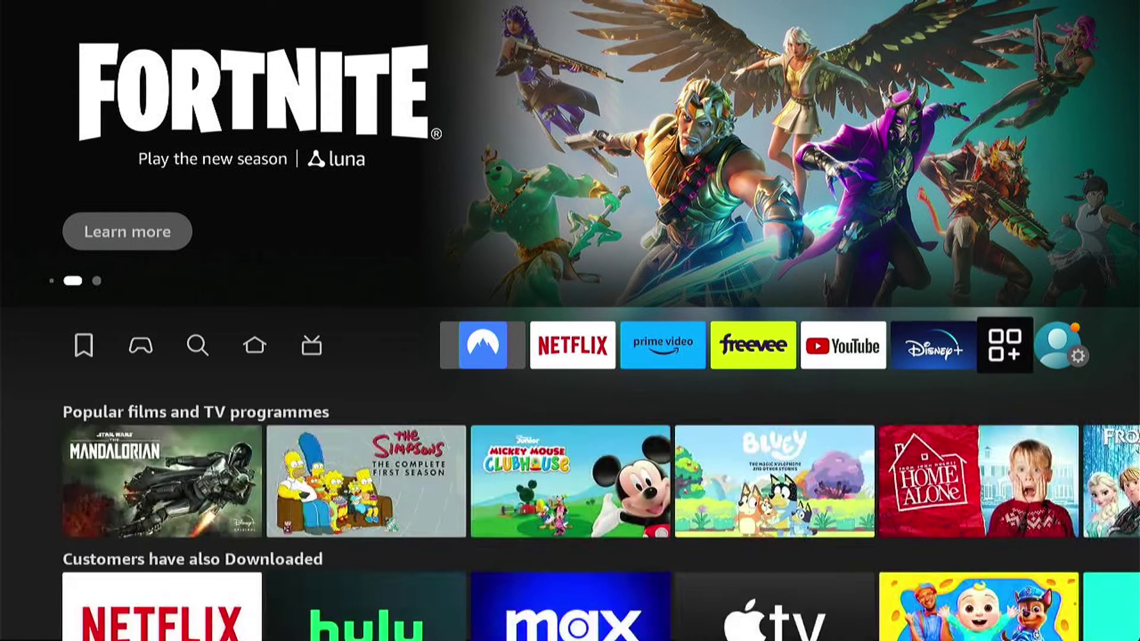
key("Right")
key("Down")
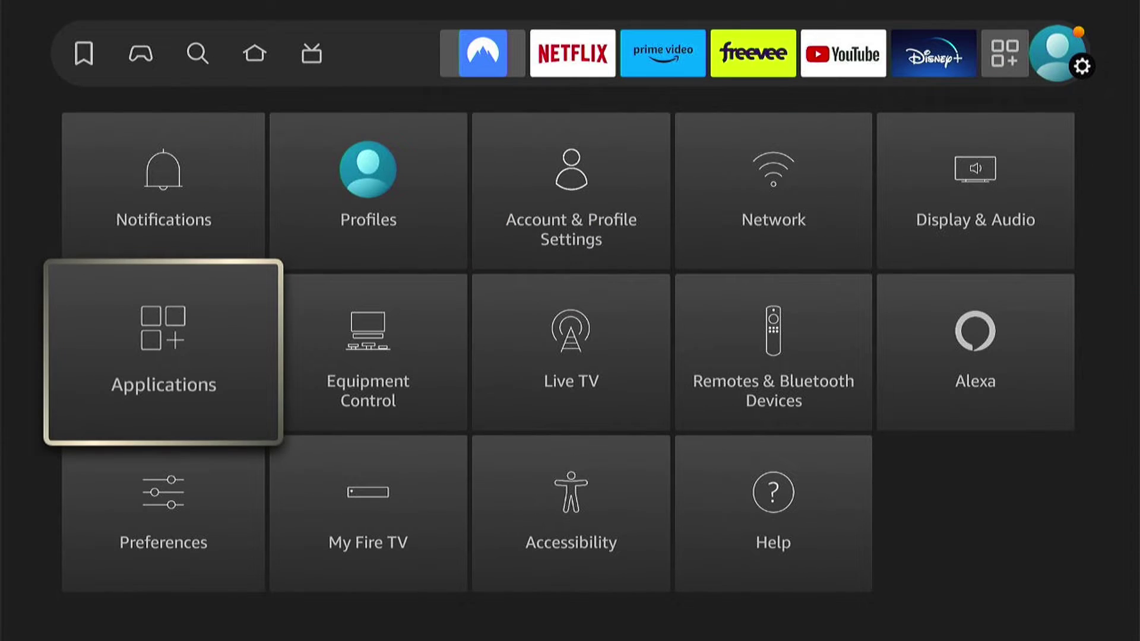
key("Return")
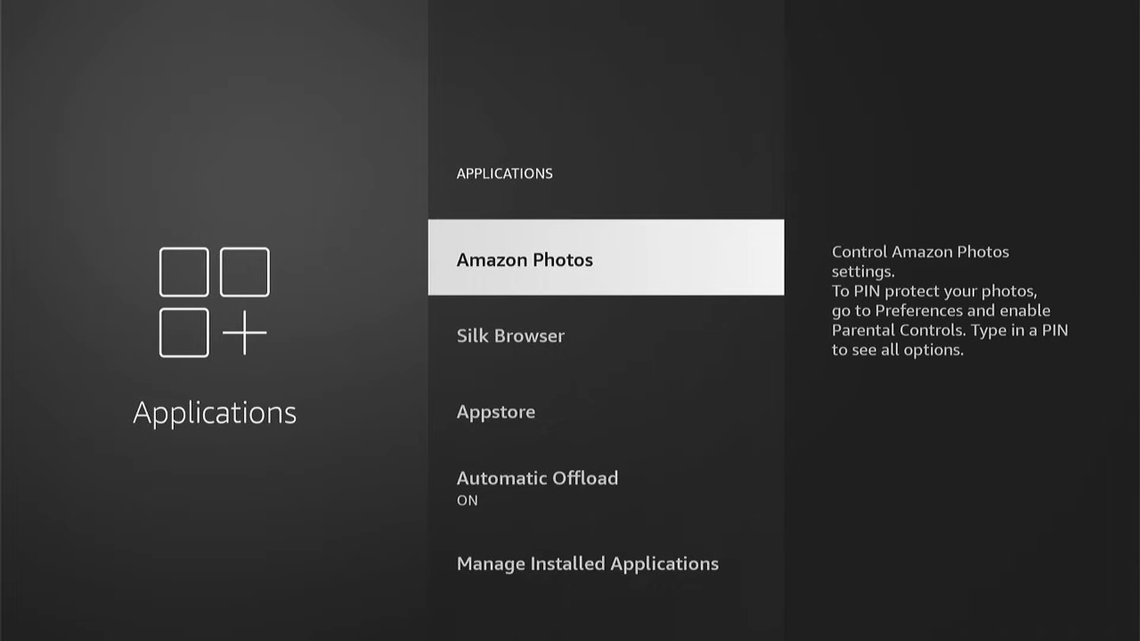
Open Manage Installed Applications and scroll down the app list.
key("Down")
key("Down")
key("Down")
key("Down")
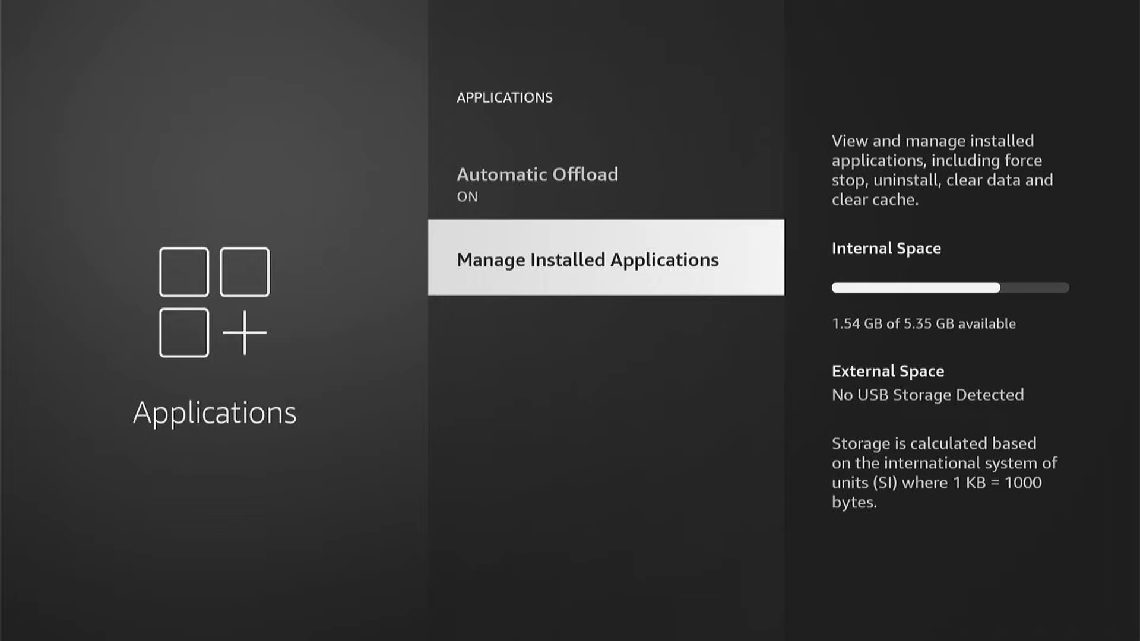
key("Return")
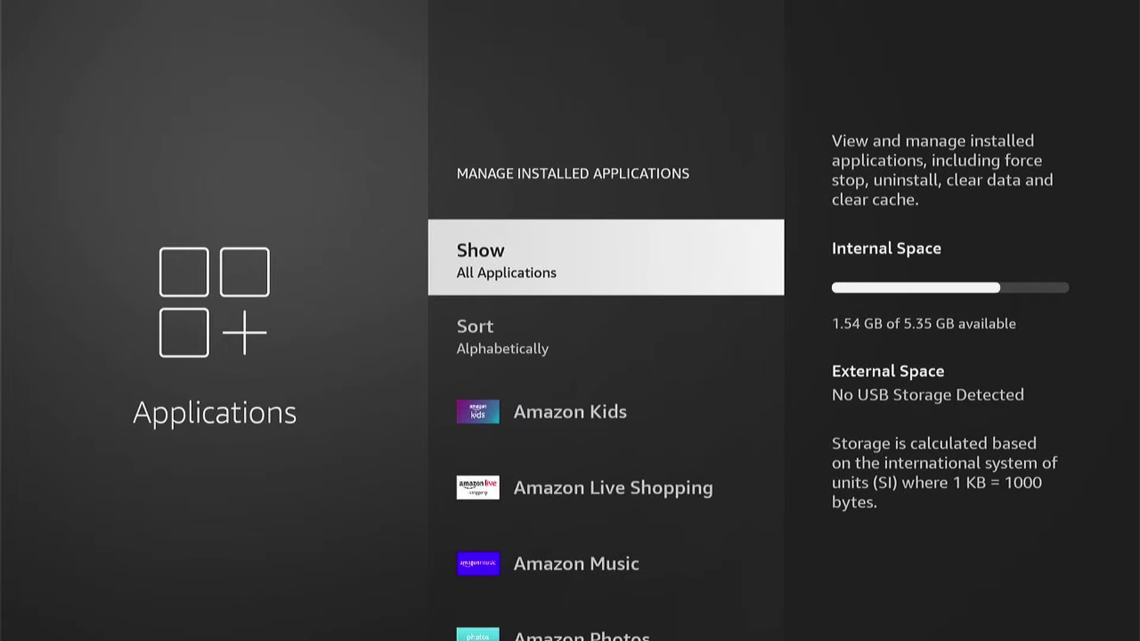
key("Down")
key("Down")
key("Down")
key("Down")
key("Down")
key("Down")
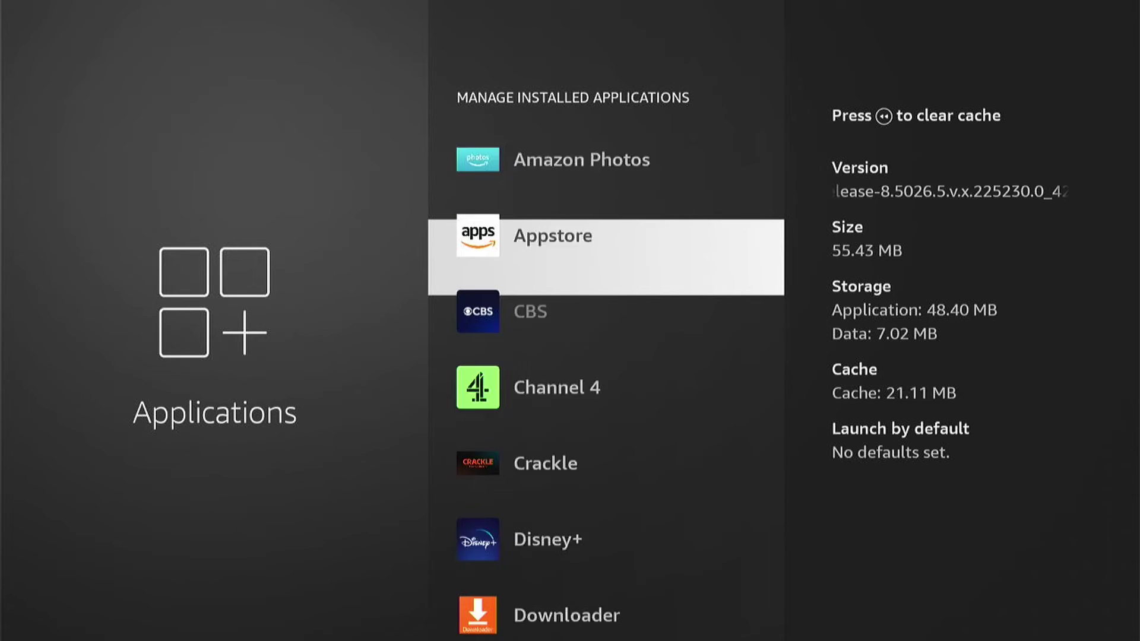
Start uninstalling CBS, cancel the confirmation, and back out to the Applications settings.
key("Down")
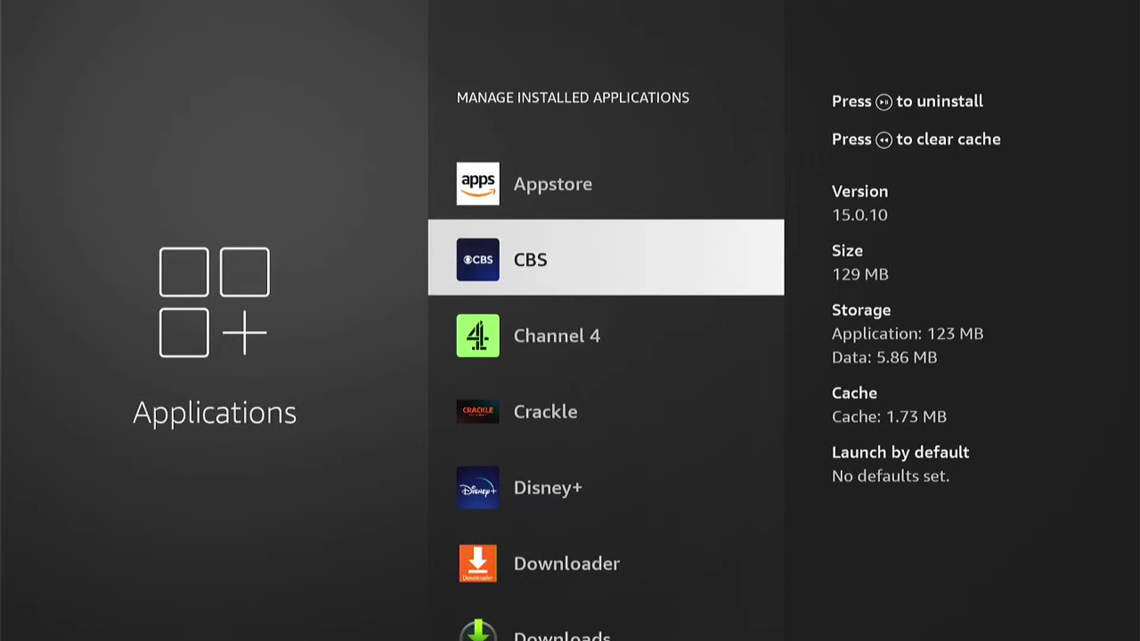
key("Return")
key("Down")
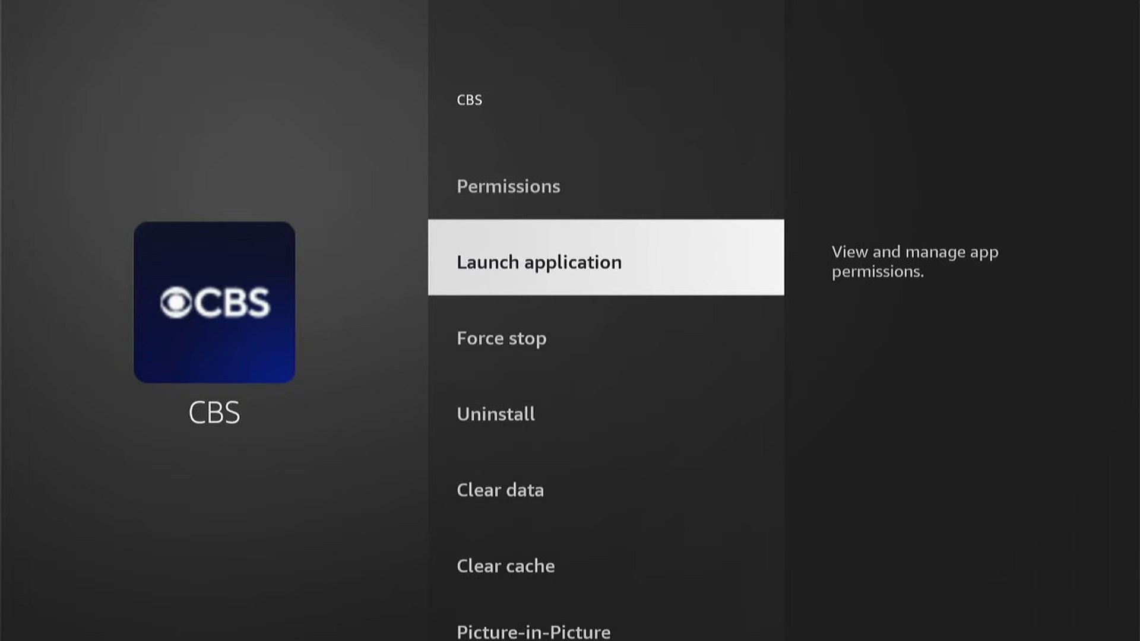
key("Down")
key("Down")
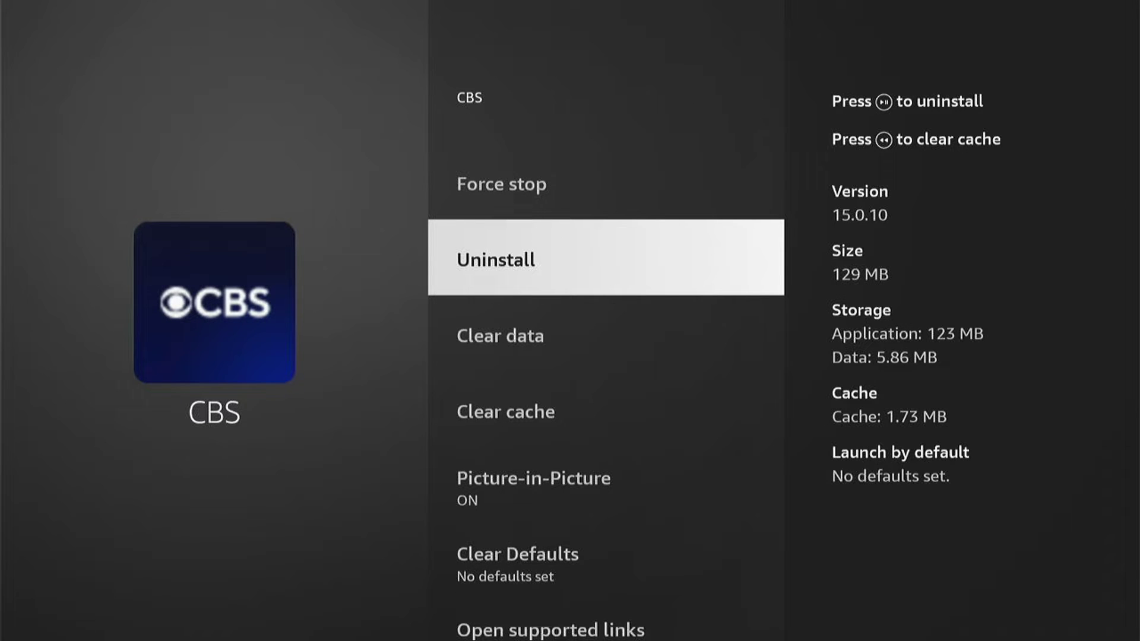
key("Return")
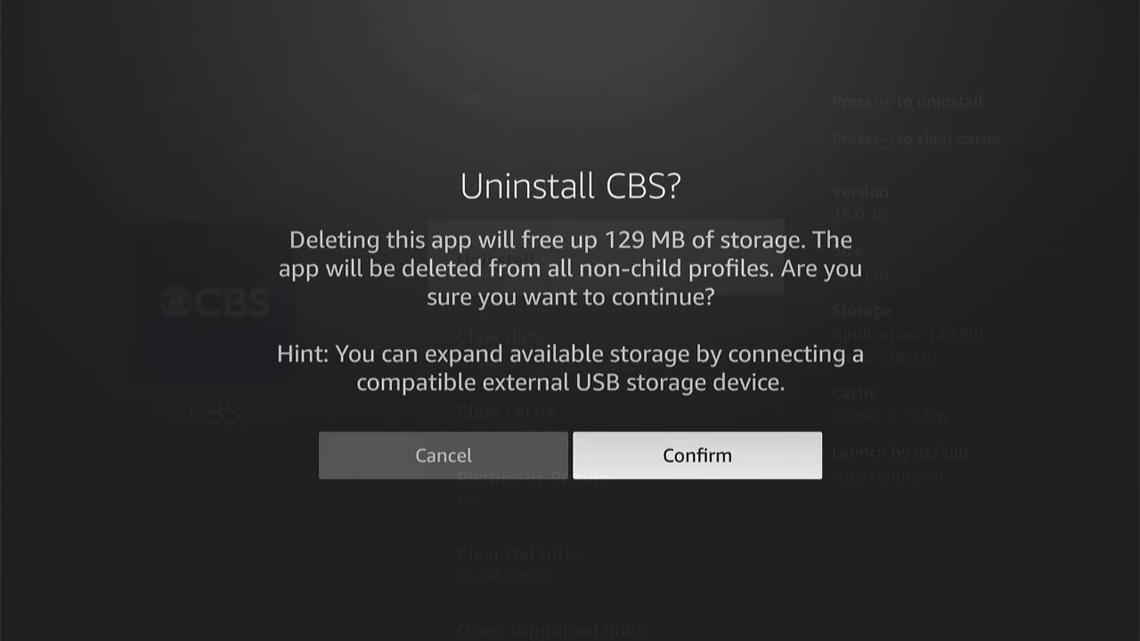
key("Left")
key("Return")
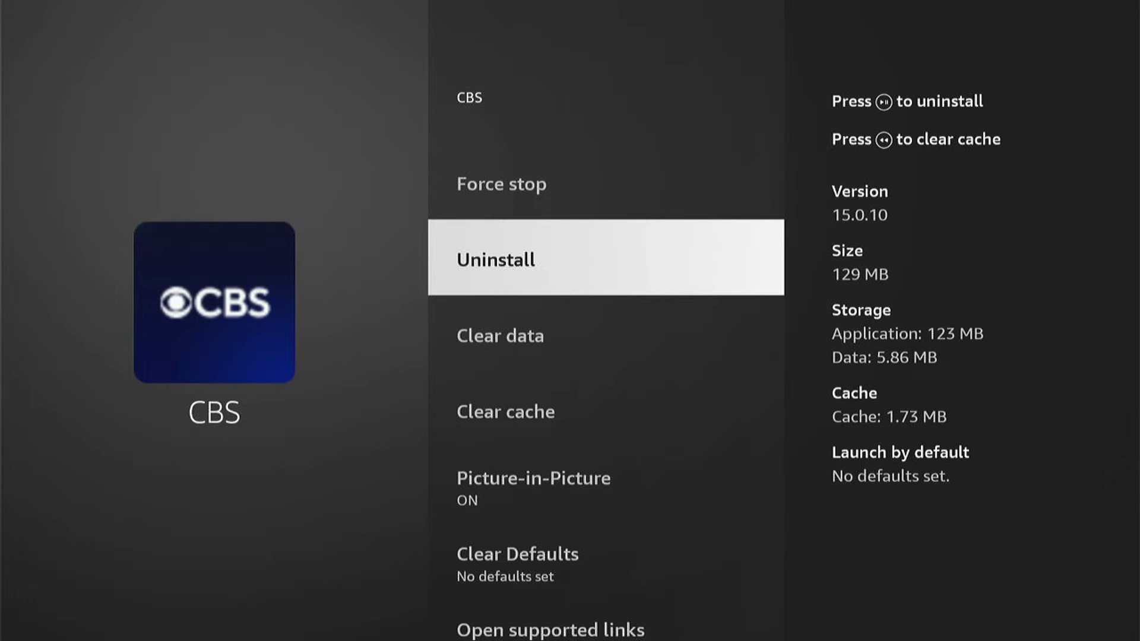
key("Escape")
key("Escape")
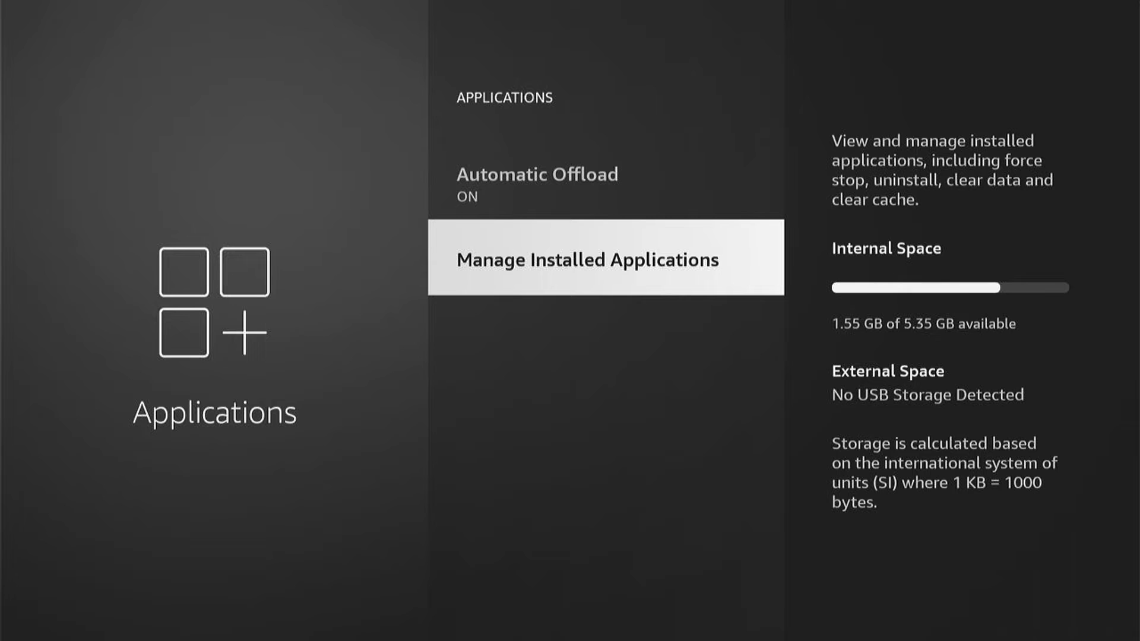
key("Escape")
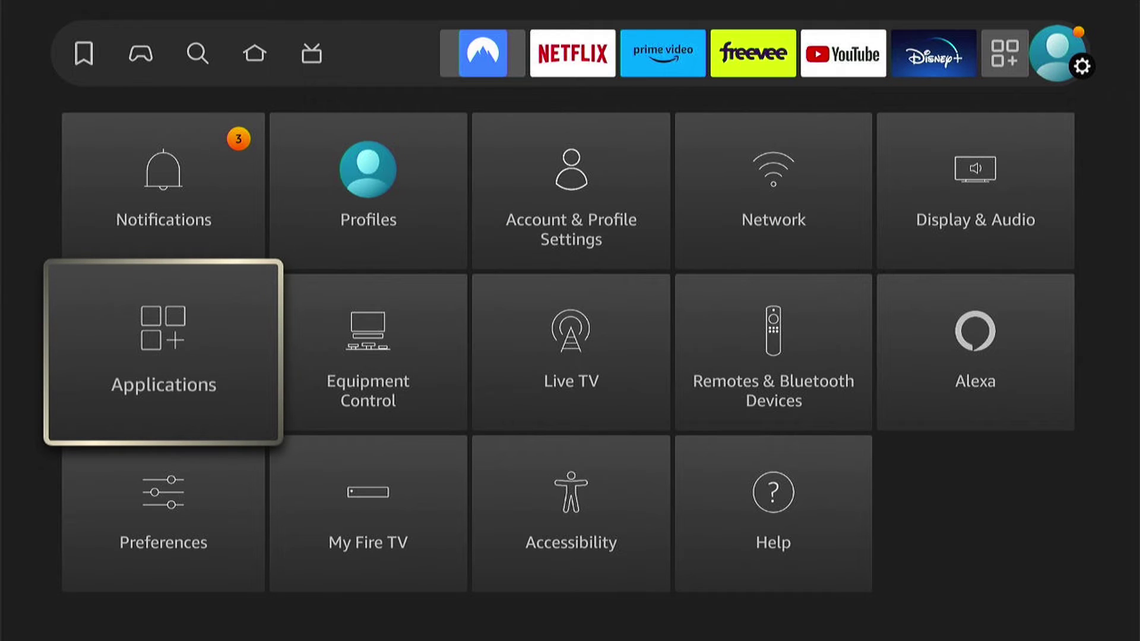
Browse My Fire TV down to Restart without restarting, then return to the settings grid.
key("Down")
key("Right")
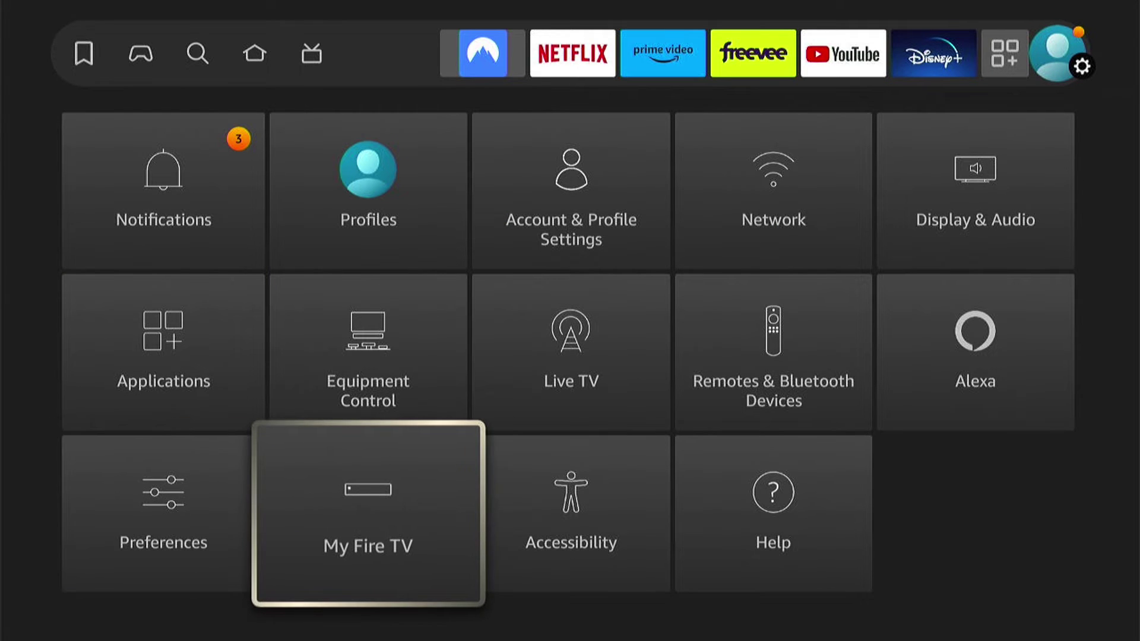
key("Return")
key("Down")
key("Down")
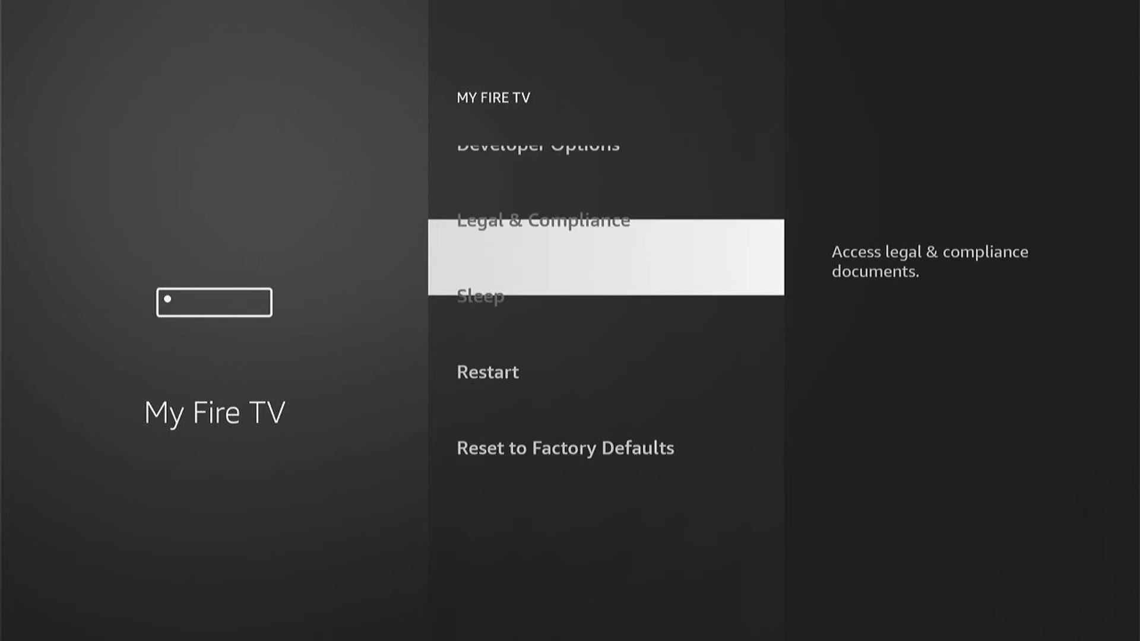
key("Down")
key("Down")
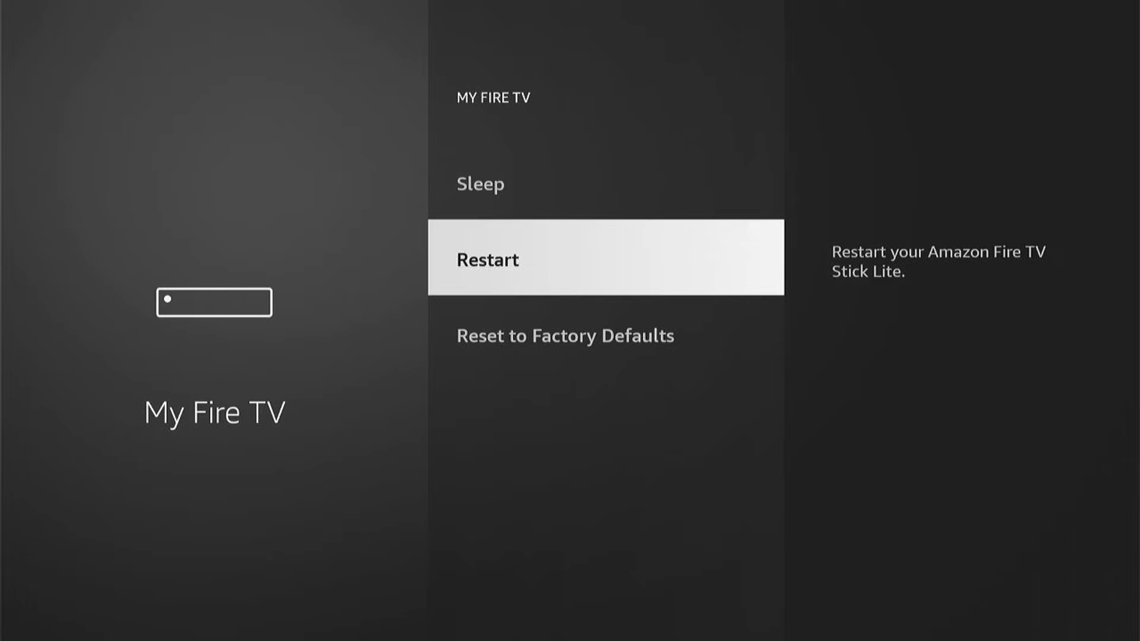
key("Escape")
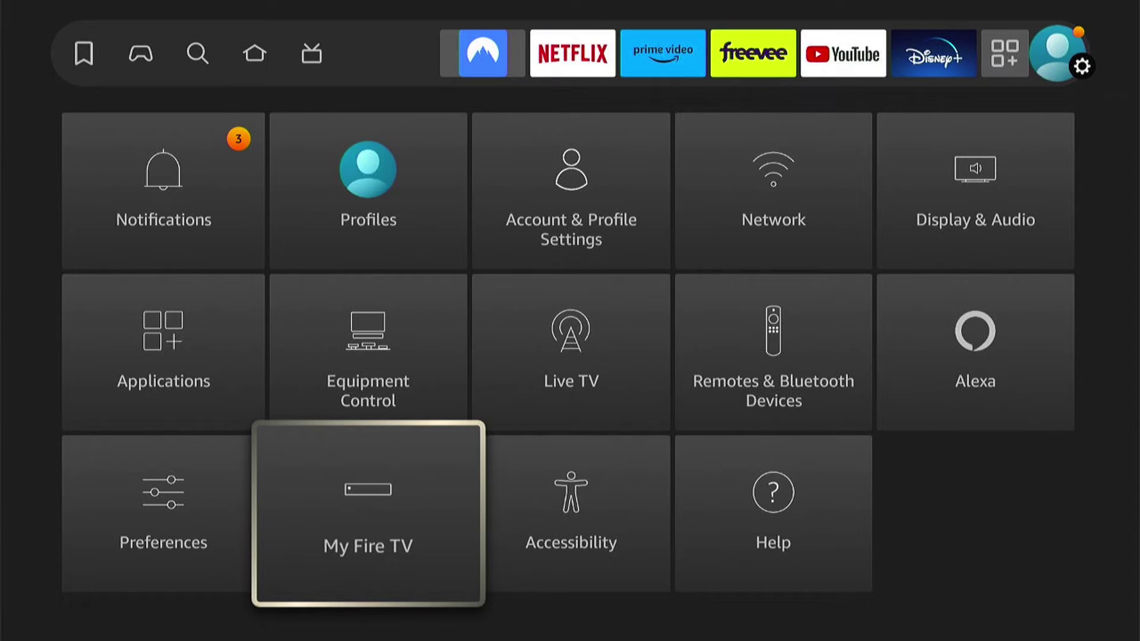
key("Up")
key("Up")
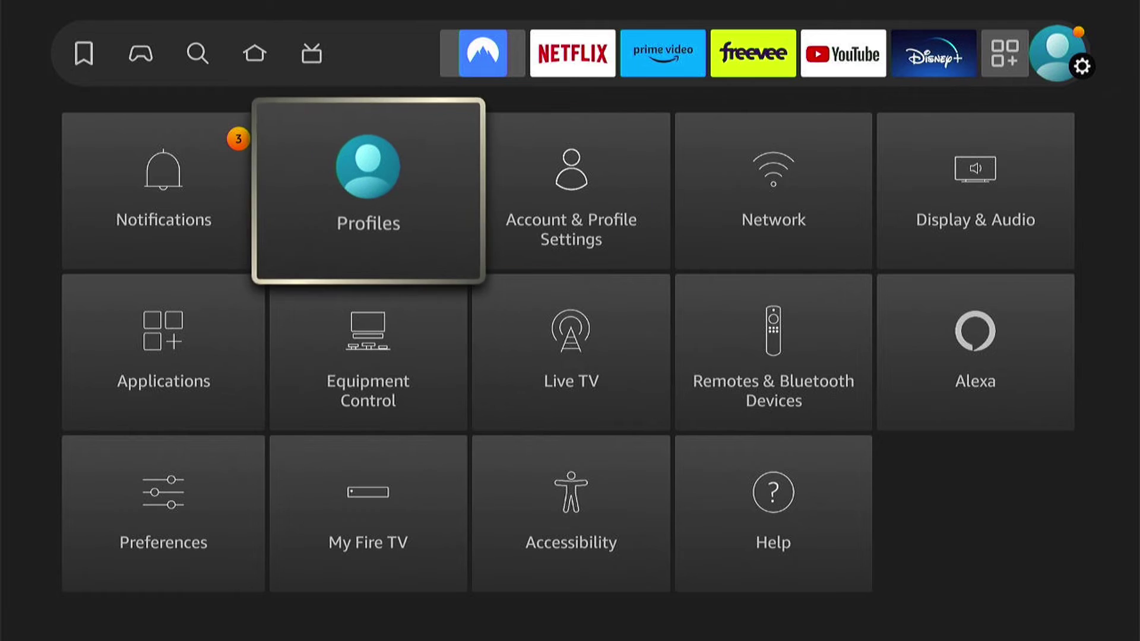
key("Right")
key("Right")
key("Return")
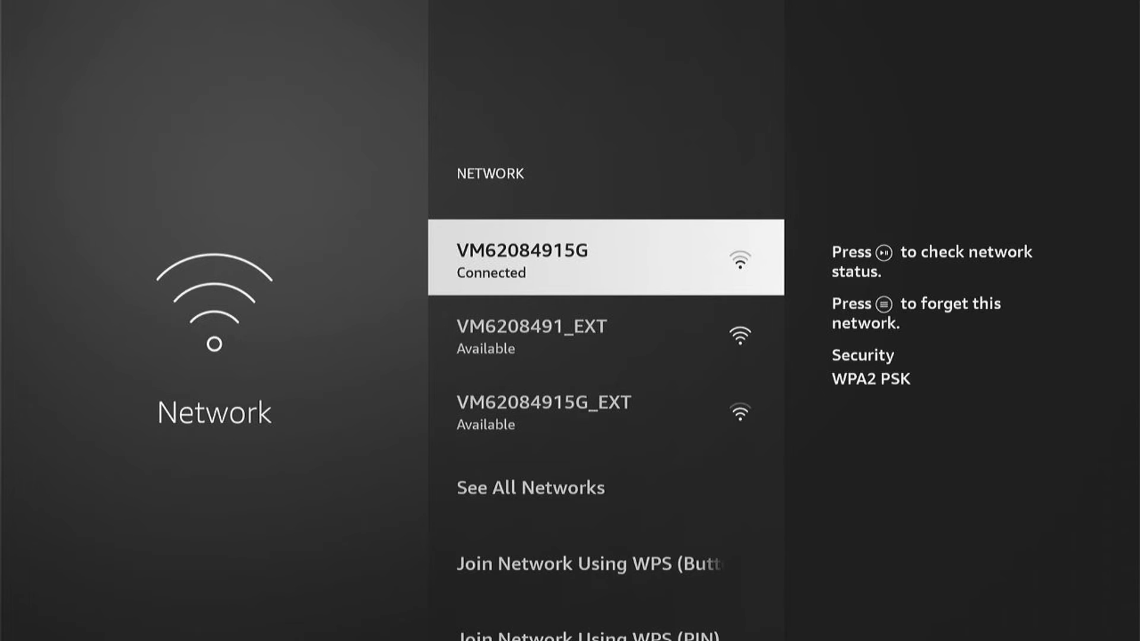
key("Down")
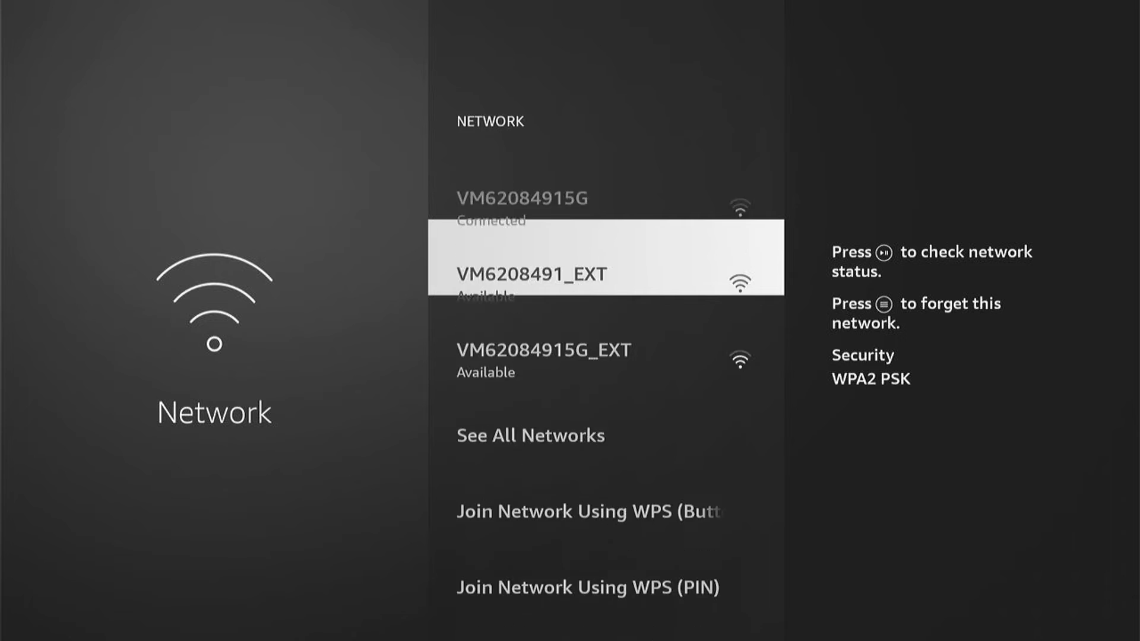
key("Down")
key("Down")
key("Return")
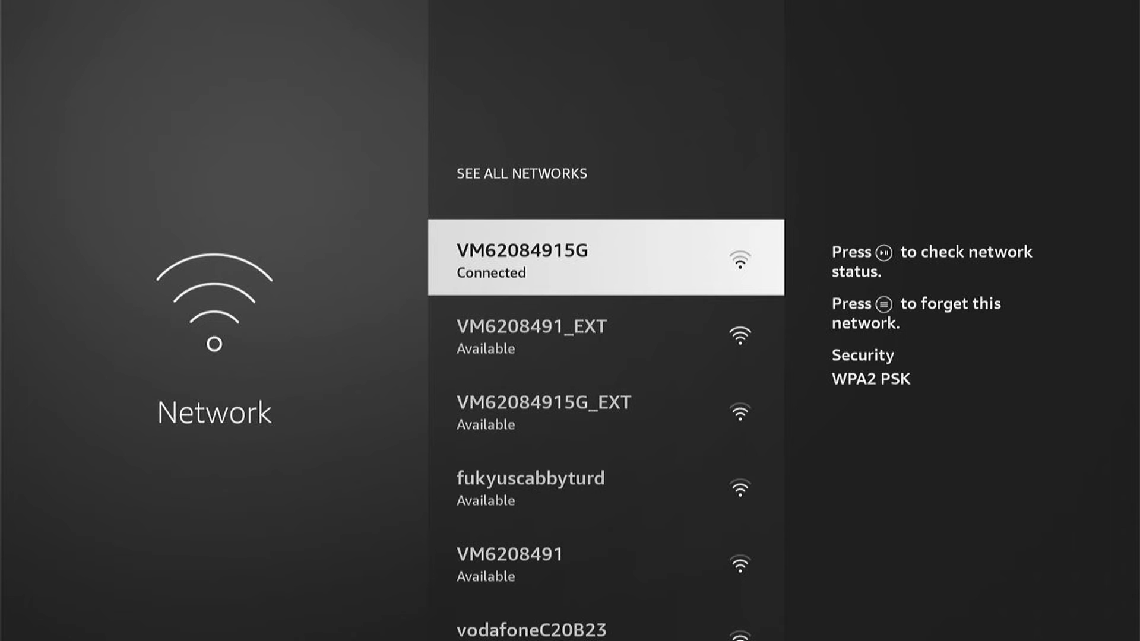
key("Escape")
key("Escape")
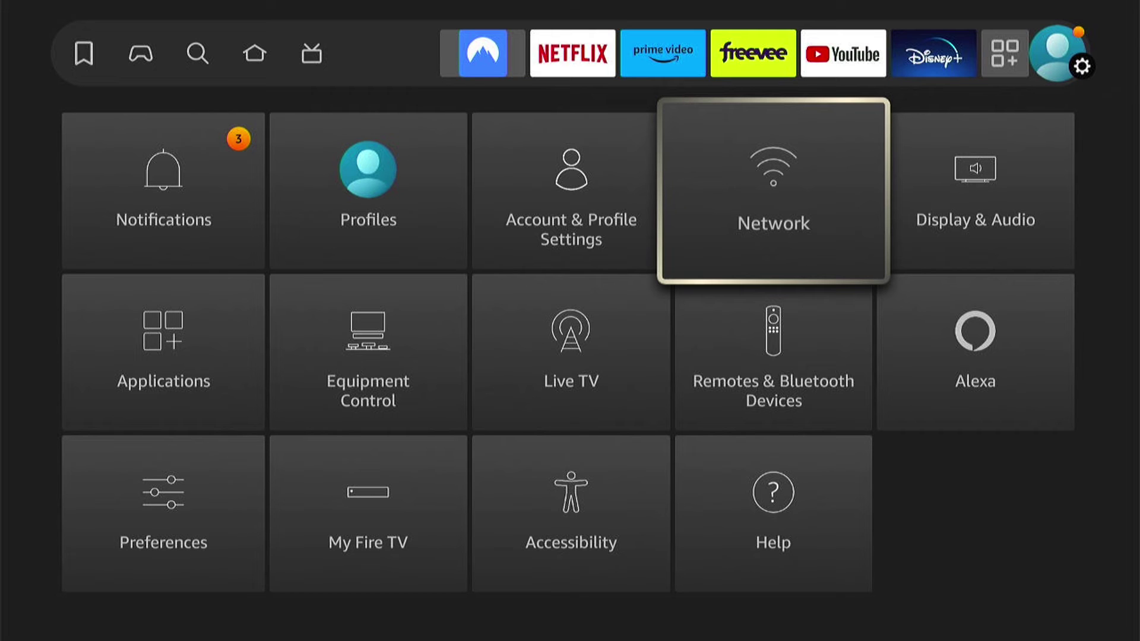
Check for updates under My Fire TV > About, leaving the system-components update uninstalled.
key("Down")
key("Down")
key("Left")
key("Left")
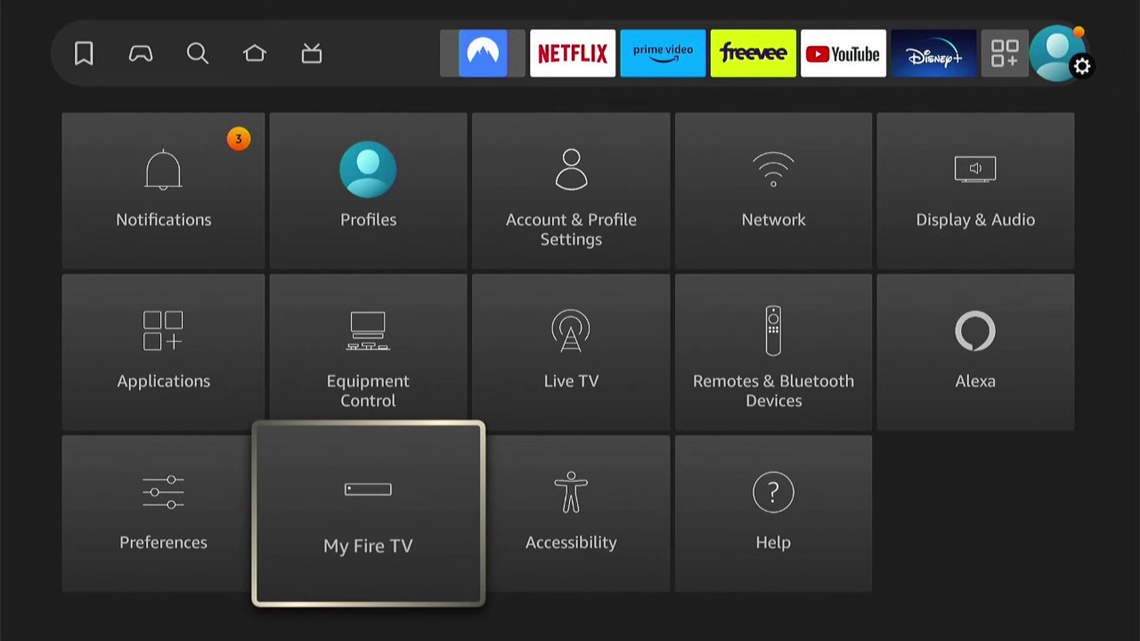
key("Return")
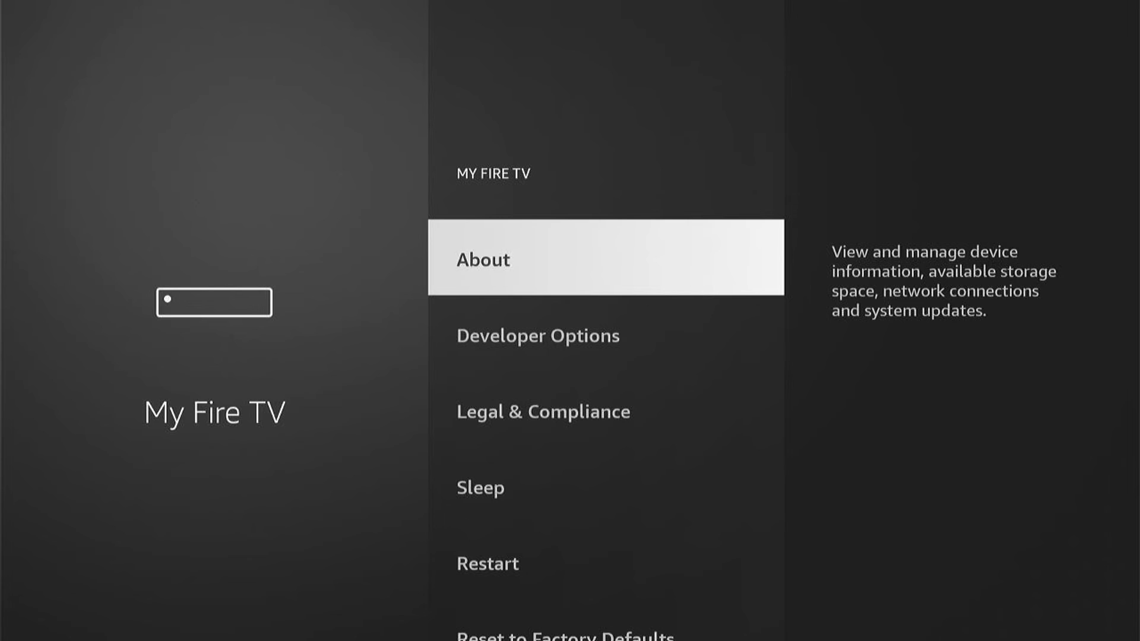
key("Return")
key("Down")
key("Down")
key("Down")
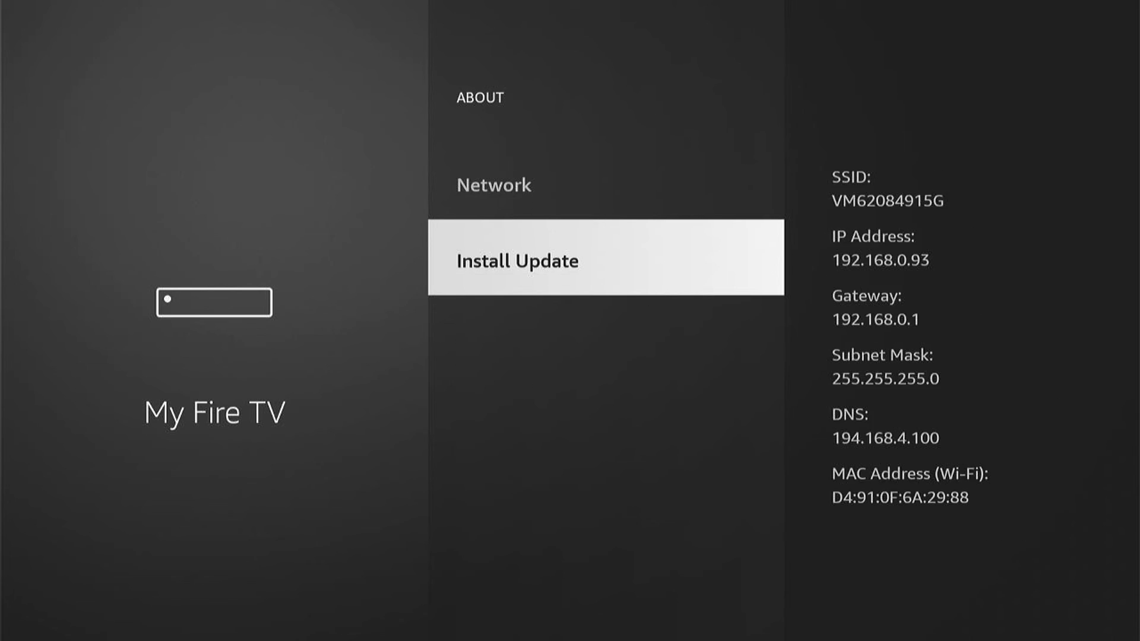
key("Return")
key("Return")
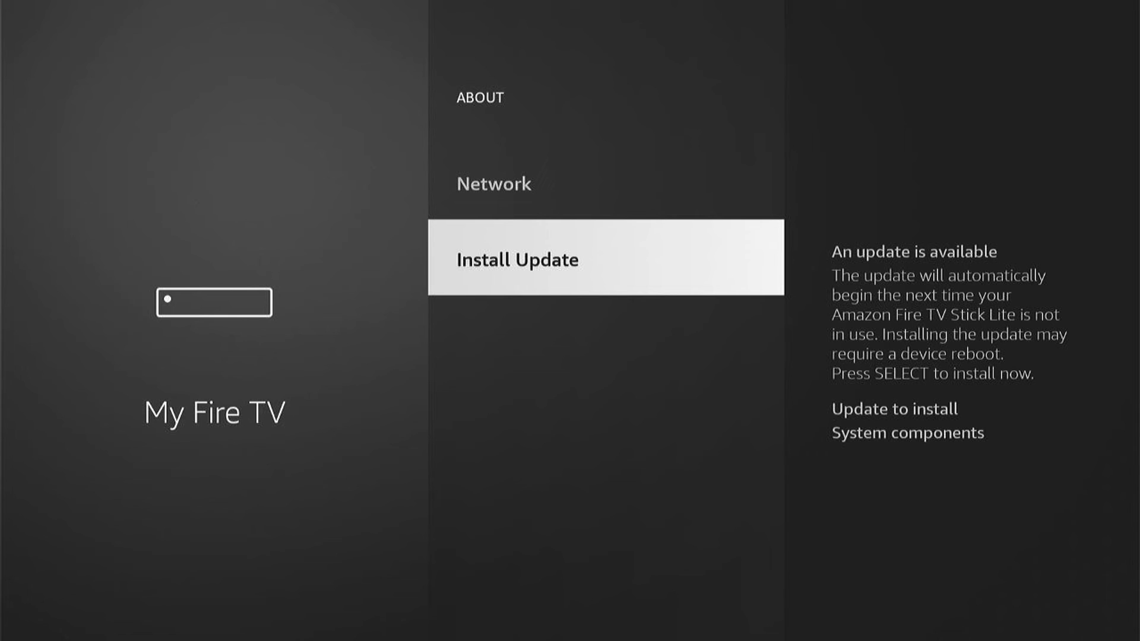
key("Escape")
key("Down")
key("Down")
key("Down")
key("Down")
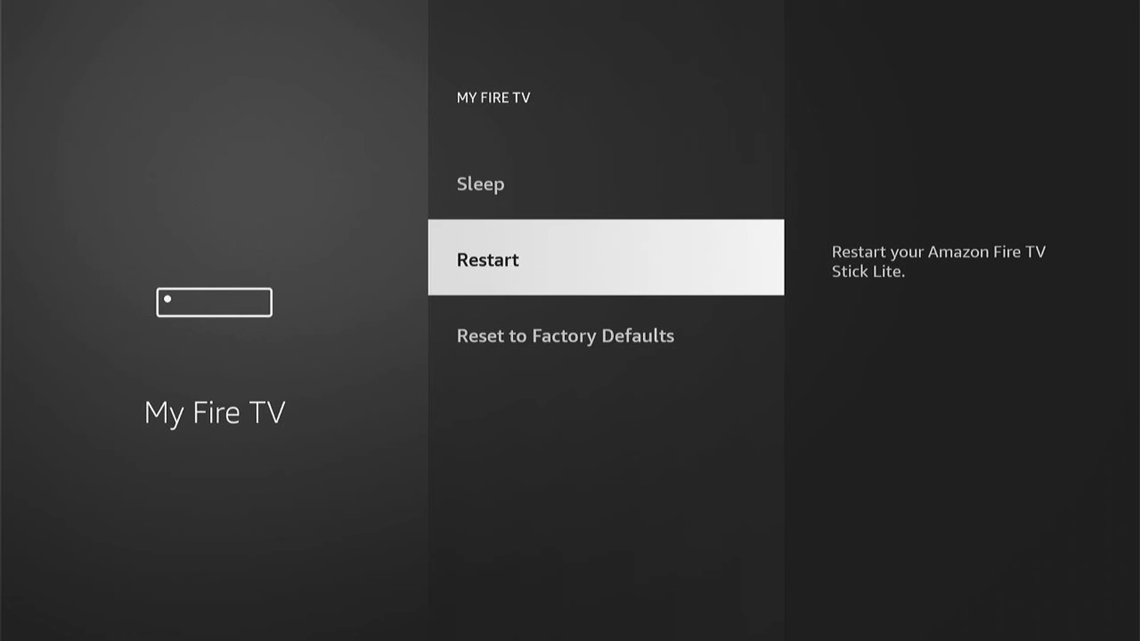
key("Down")
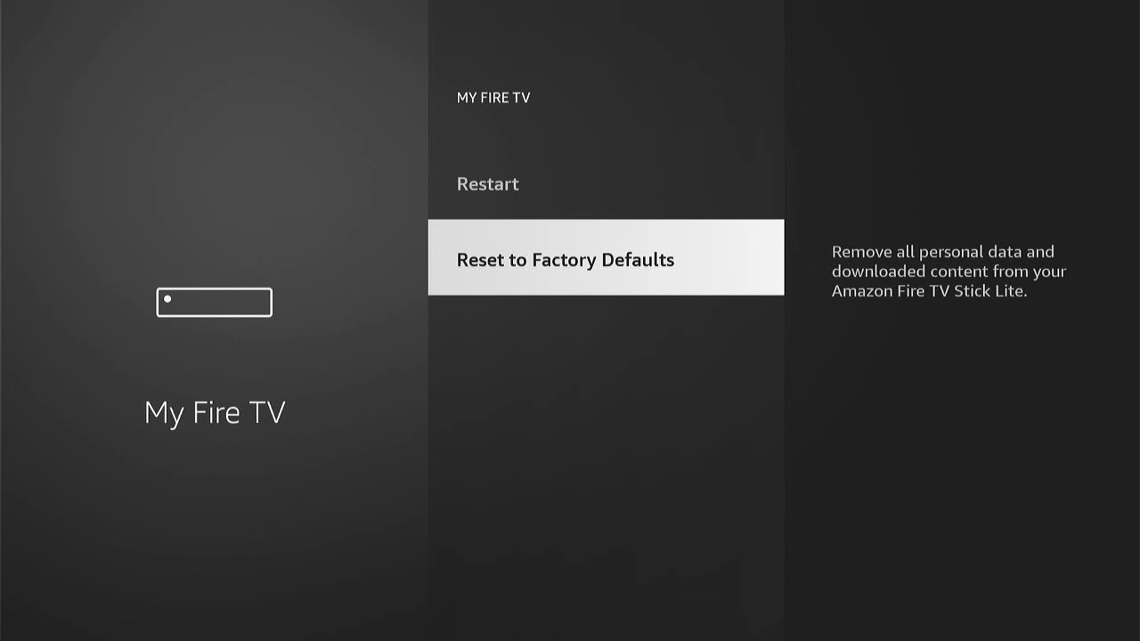